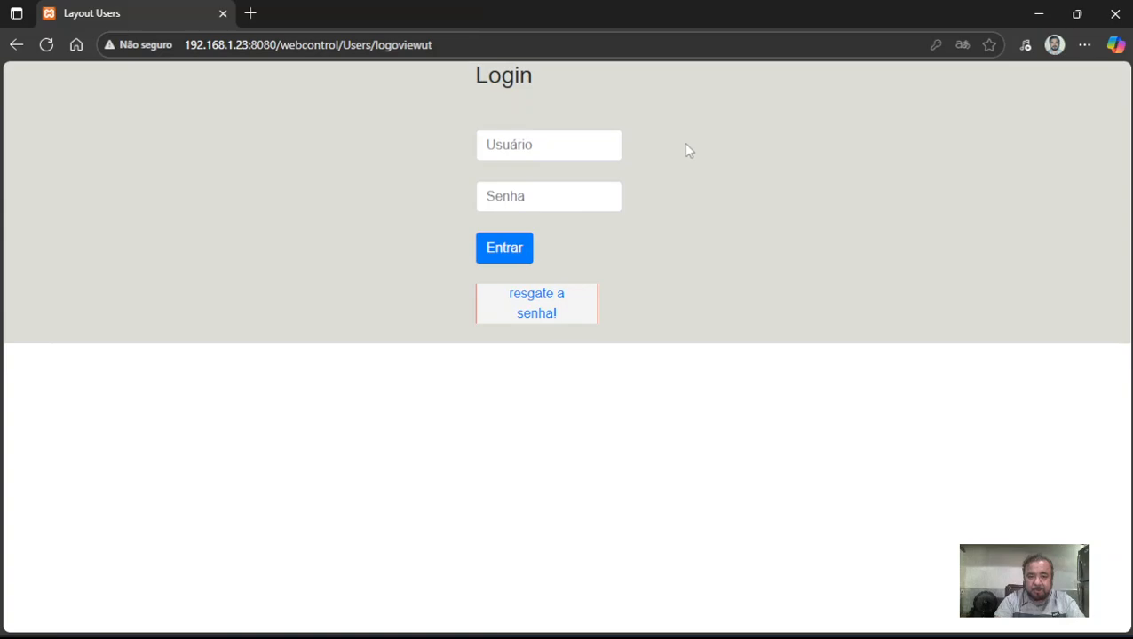
# Log in using the browser's saved username and password
pyautogui.click(567, 140)
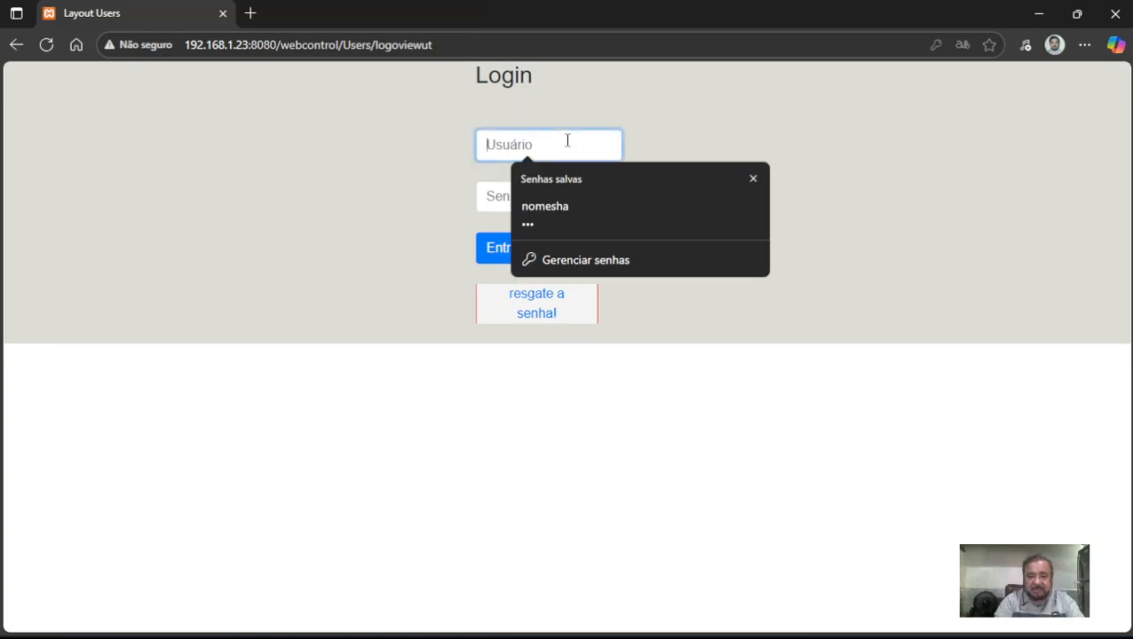
pyautogui.click(537, 202)
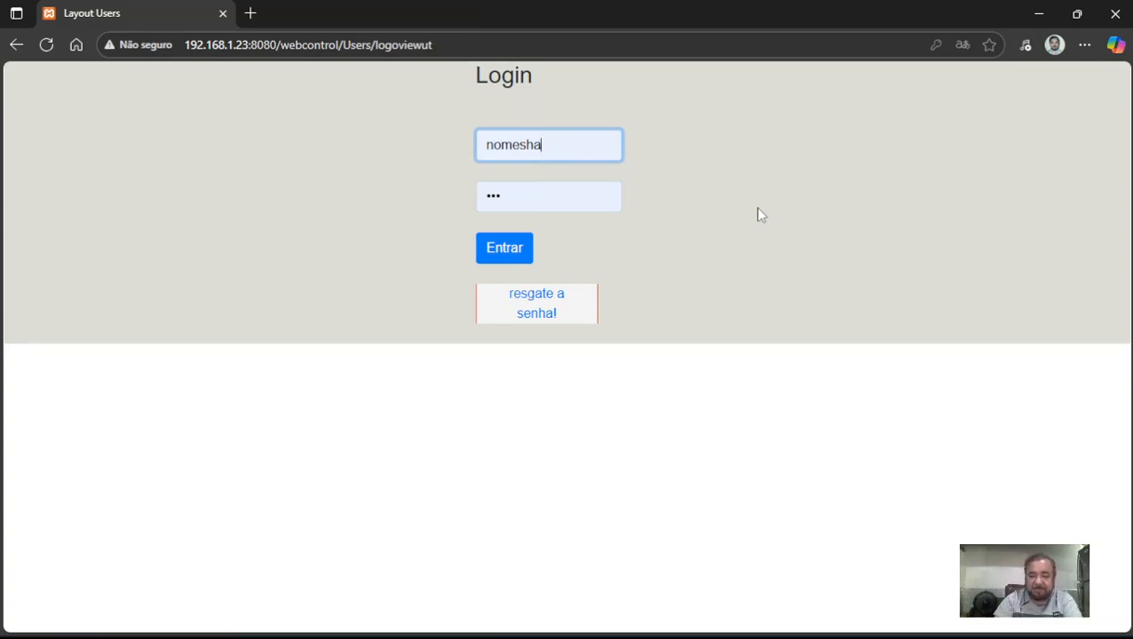
pyautogui.click(494, 252)
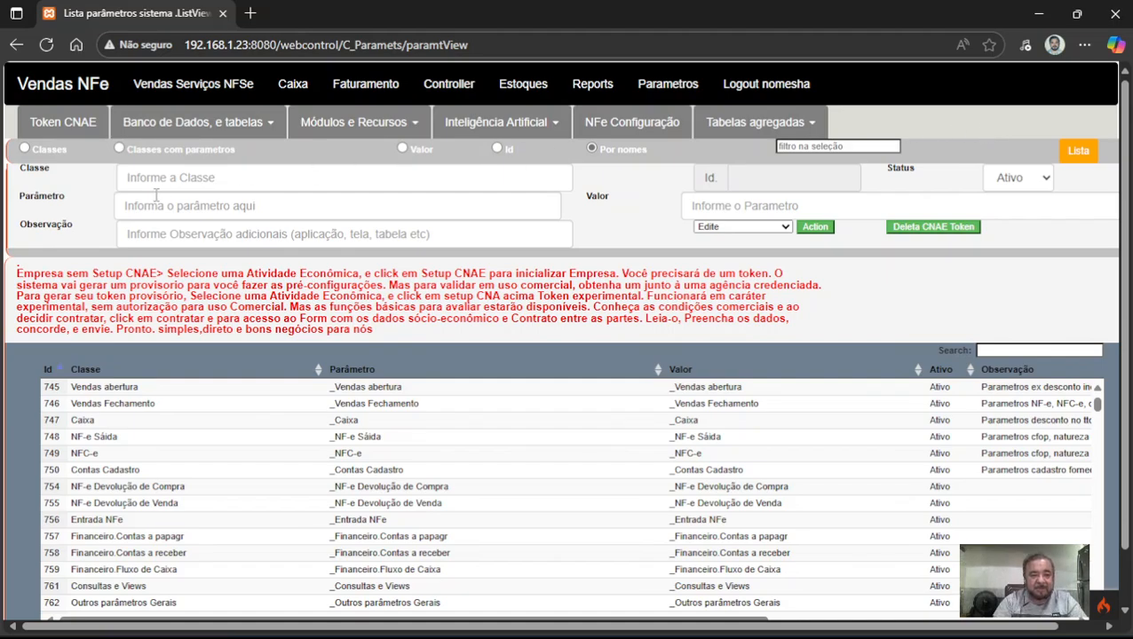
# Run the CNAE setup for the company with Varejo_Teclado as the economic activity
pyautogui.click(75, 132)
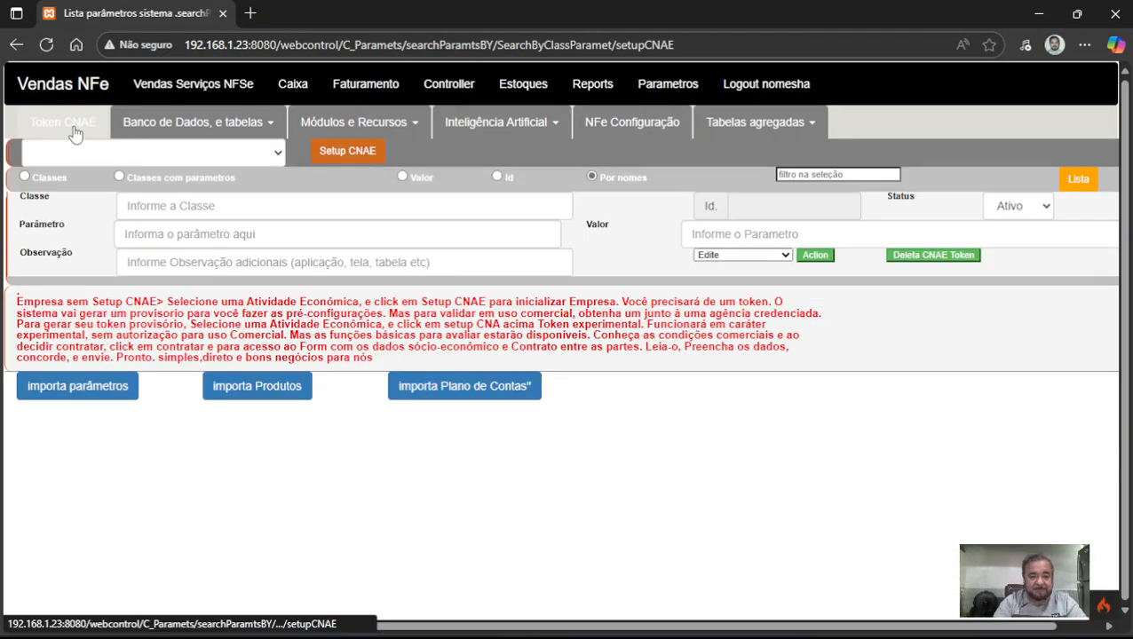
pyautogui.click(278, 154)
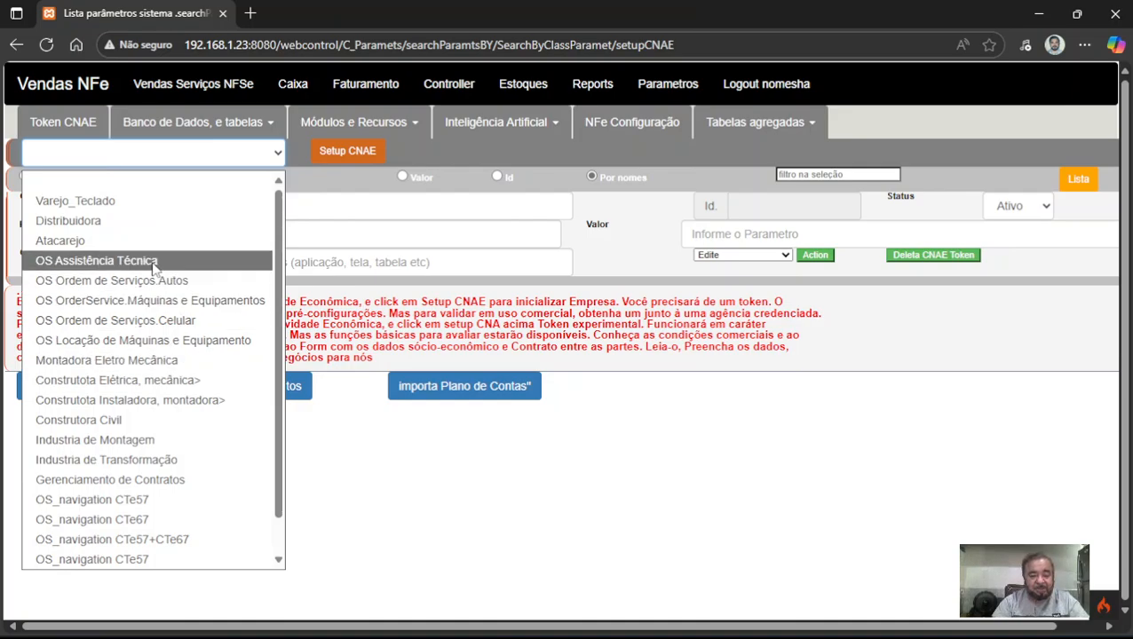
pyautogui.click(91, 208)
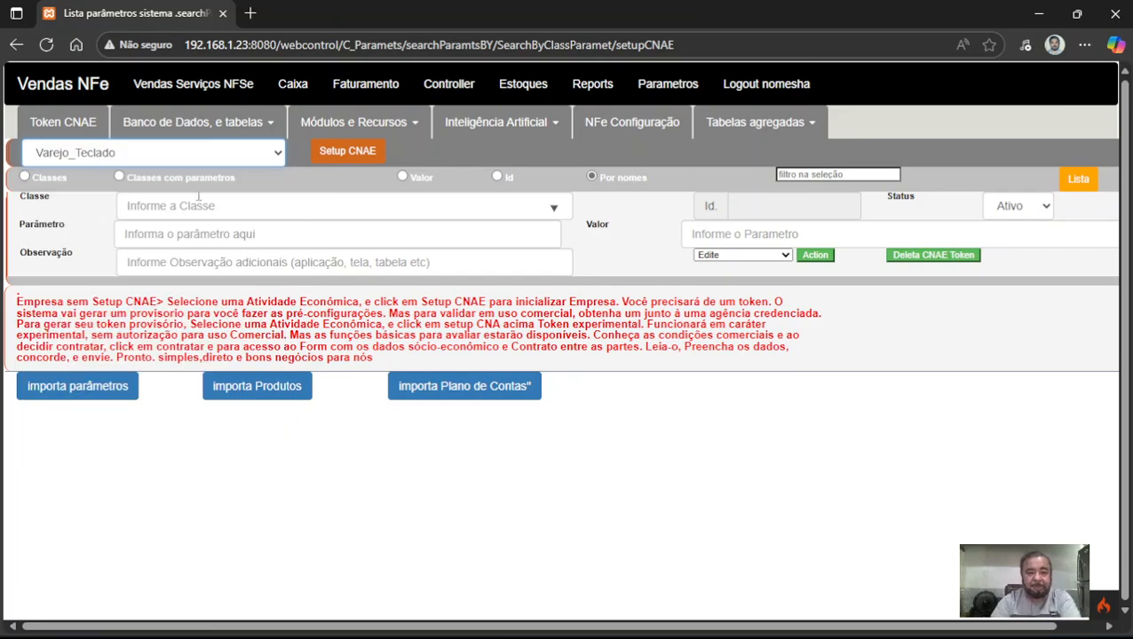
pyautogui.click(363, 163)
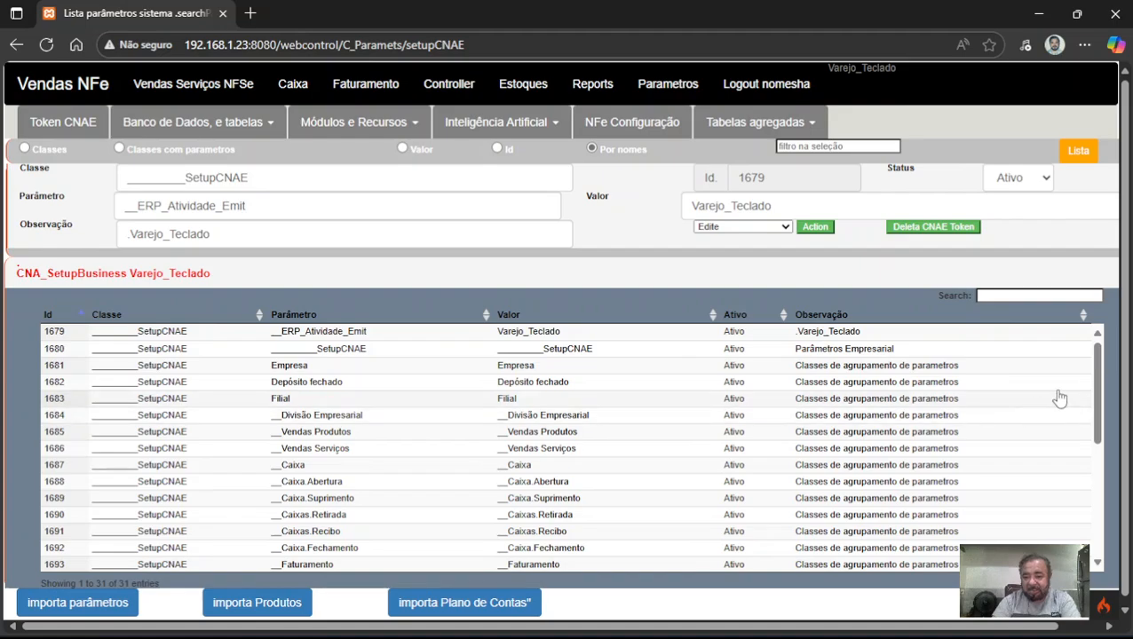
# Review the whole SetupCNAE parameter list and the database and table creation options
pyautogui.moveTo(1099, 387)
pyautogui.mouseDown()
pyautogui.moveTo(1098, 432)
pyautogui.moveTo(1094, 400)
pyautogui.mouseUp()
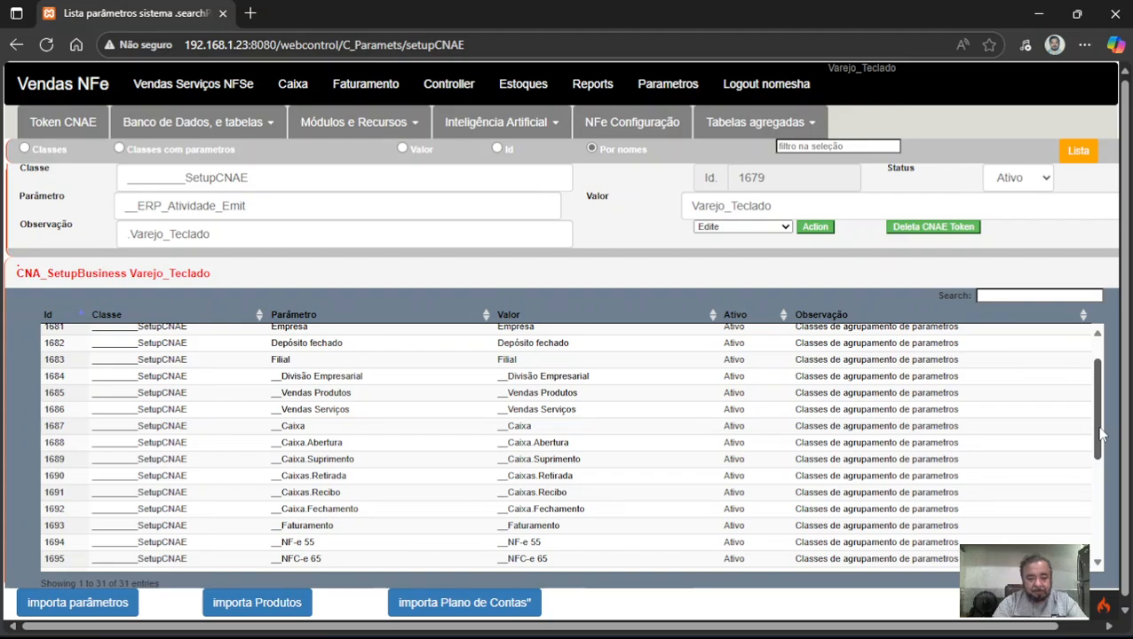
pyautogui.scroll(-2, 1101, 433)
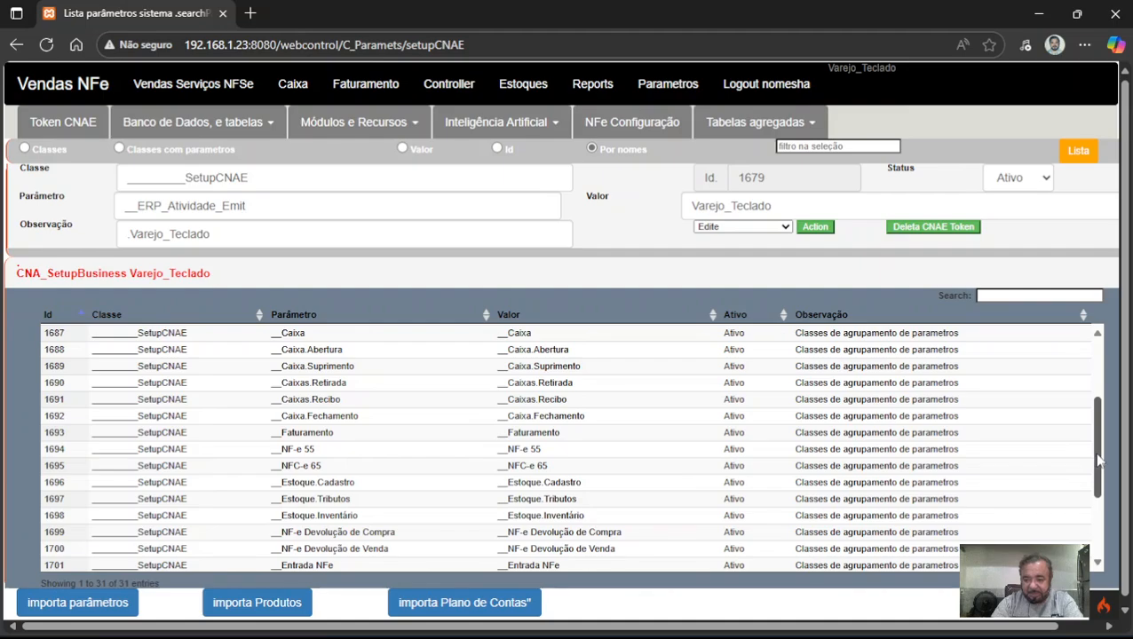
pyautogui.moveTo(1098, 458); pyautogui.dragTo(1099, 524)
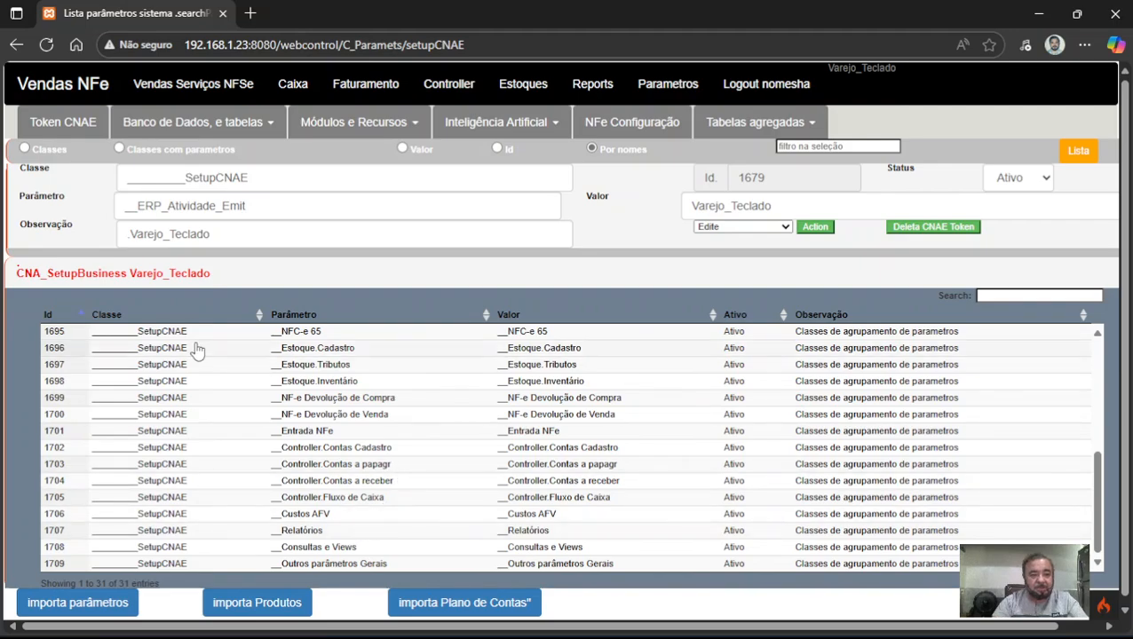
pyautogui.click(213, 123)
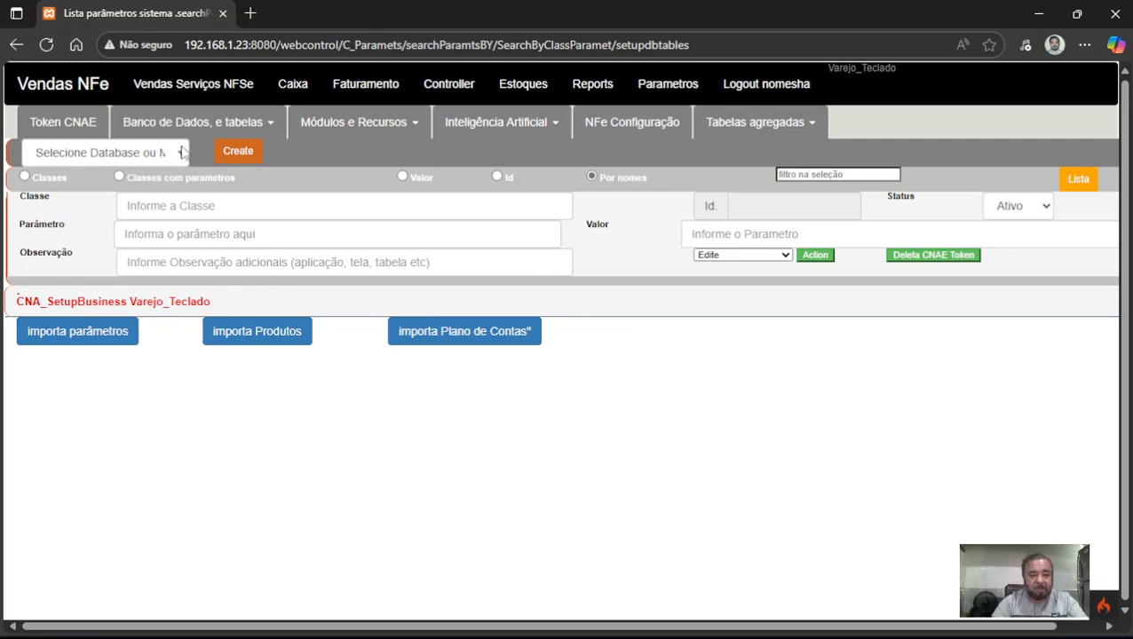
pyautogui.click(183, 153)
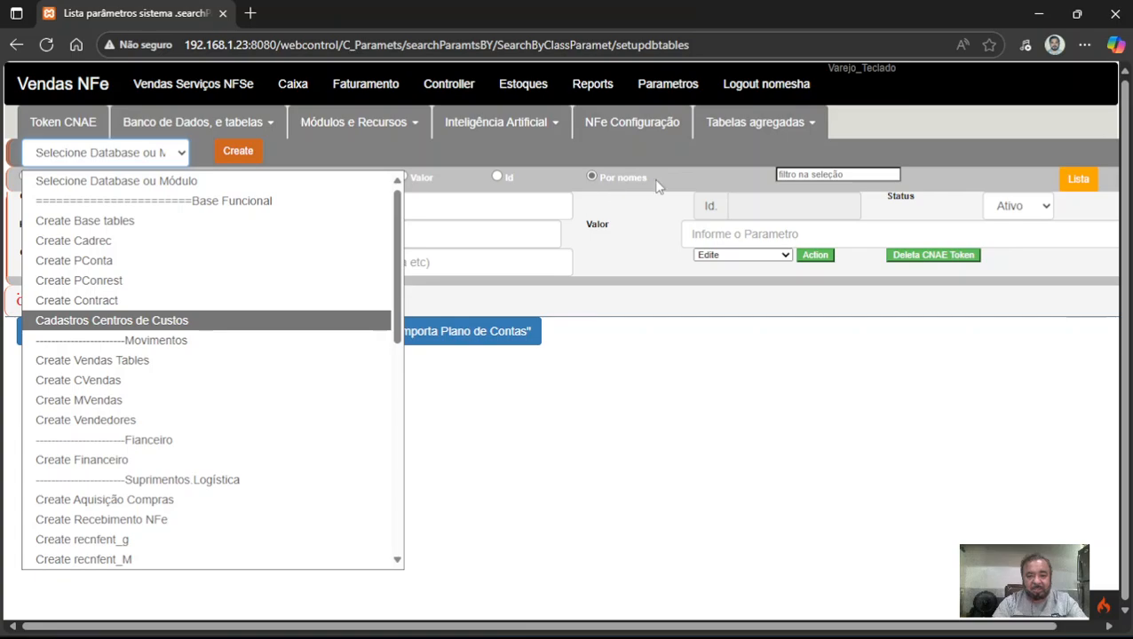
pyautogui.click(634, 165)
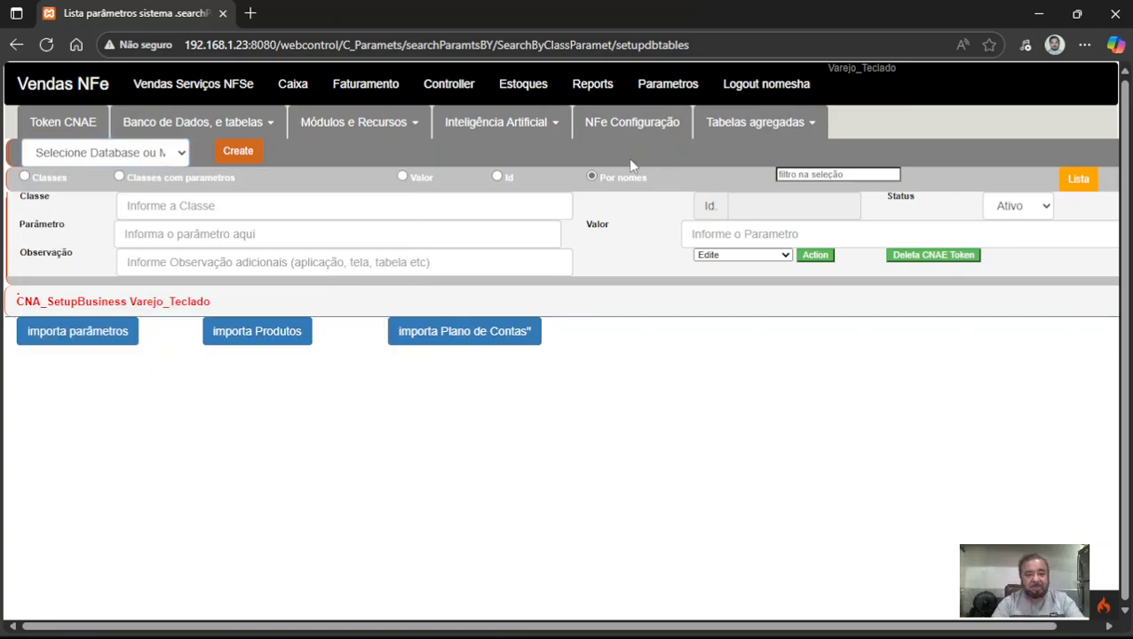
# Examine the setup options under modules and resources, and recheck the company's Token CNAE setup
pyautogui.click(357, 142)
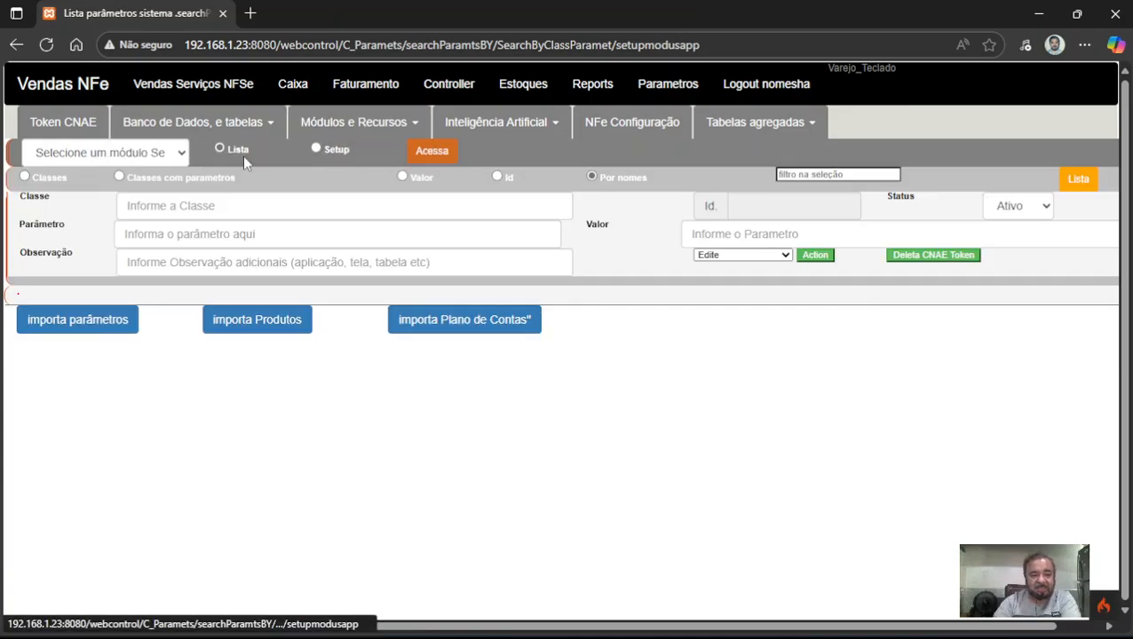
pyautogui.click(182, 156)
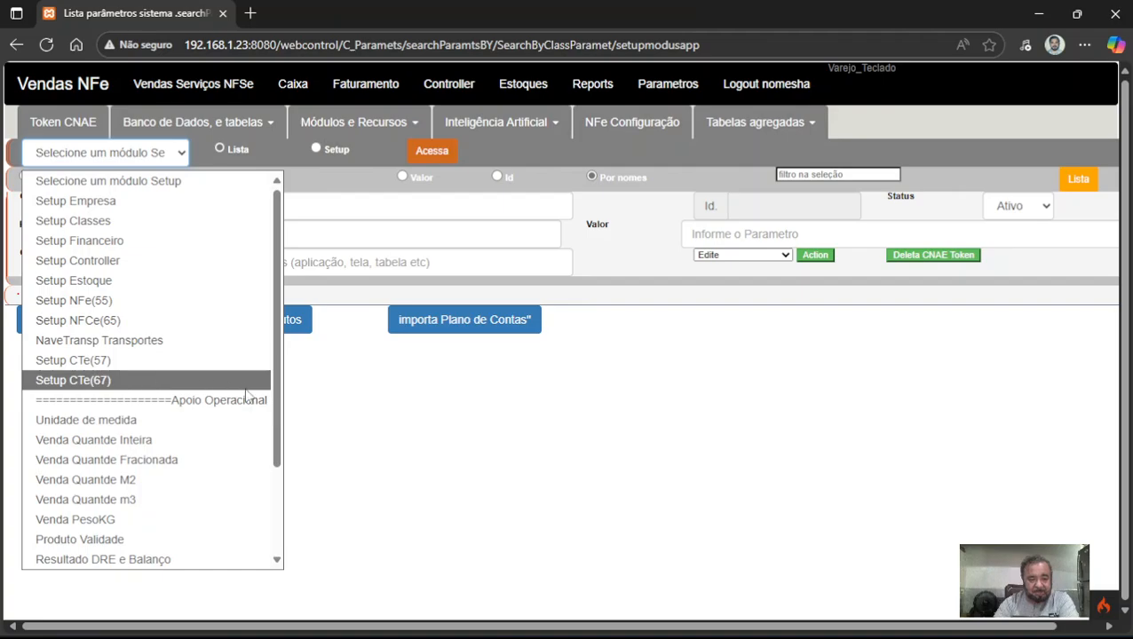
pyautogui.moveTo(277, 401); pyautogui.dragTo(277, 460)
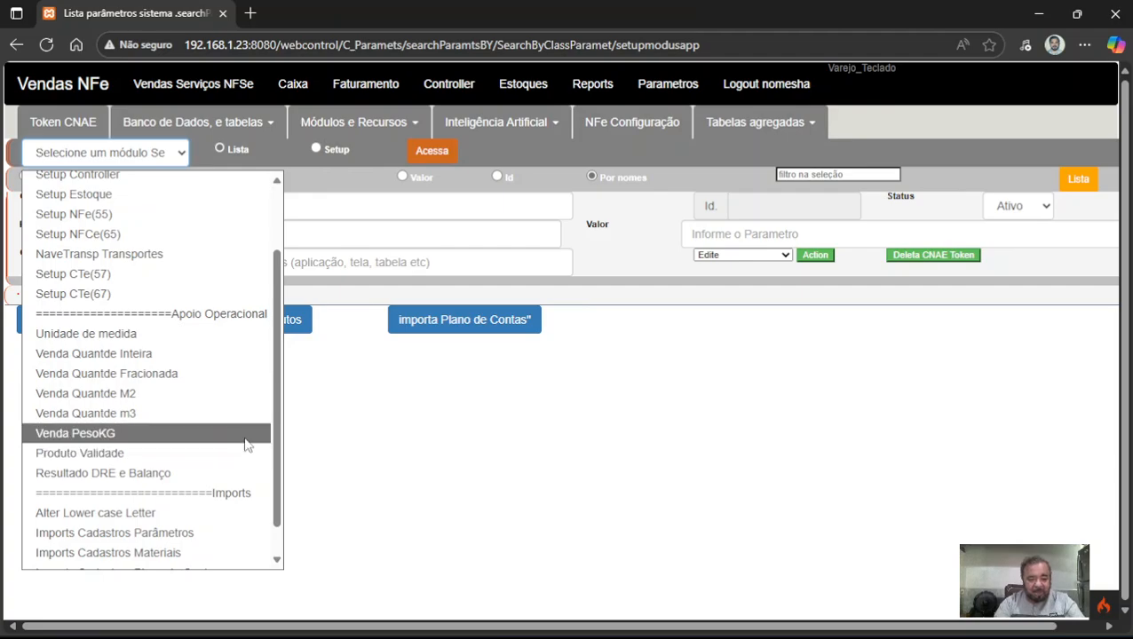
pyautogui.moveTo(277, 442); pyautogui.dragTo(278, 457)
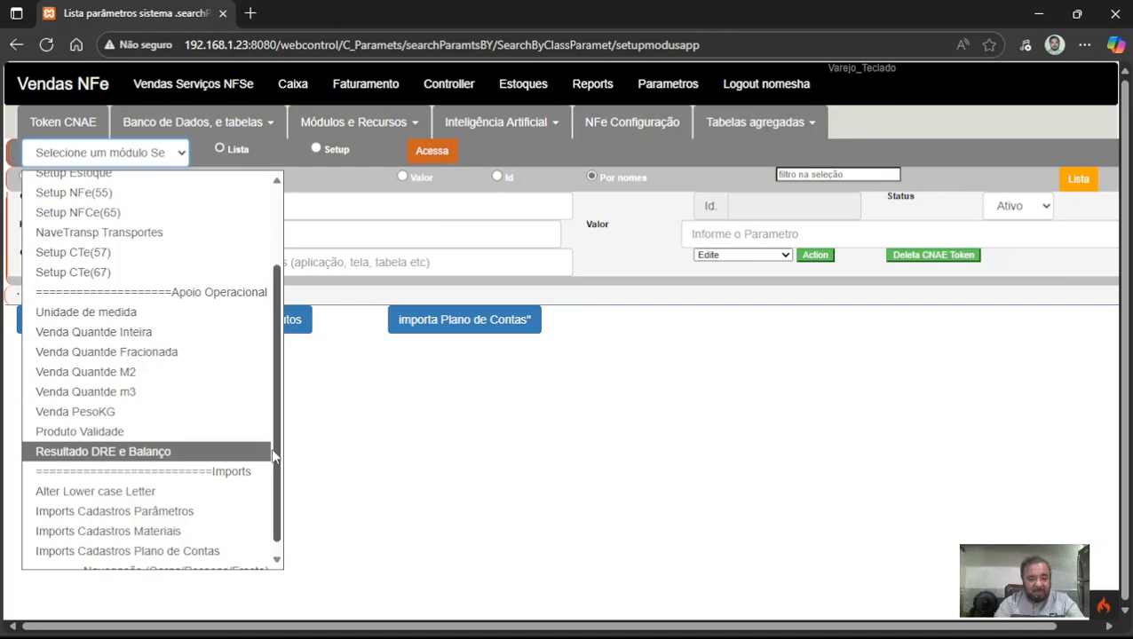
pyautogui.moveTo(274, 456); pyautogui.dragTo(275, 486)
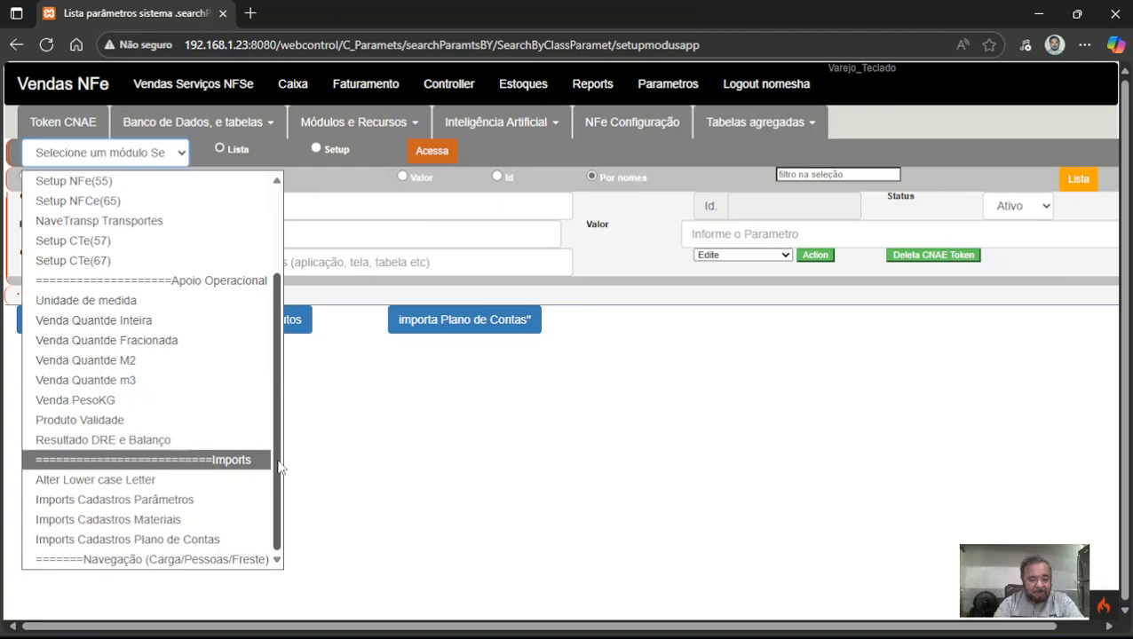
pyautogui.click(461, 487)
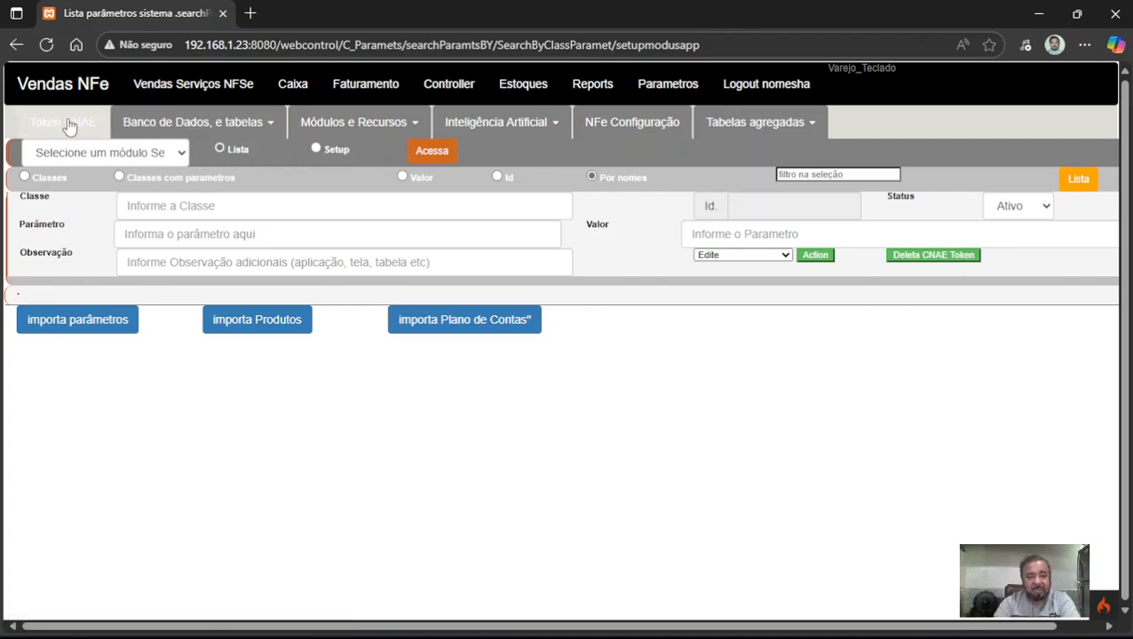
pyautogui.click(40, 122)
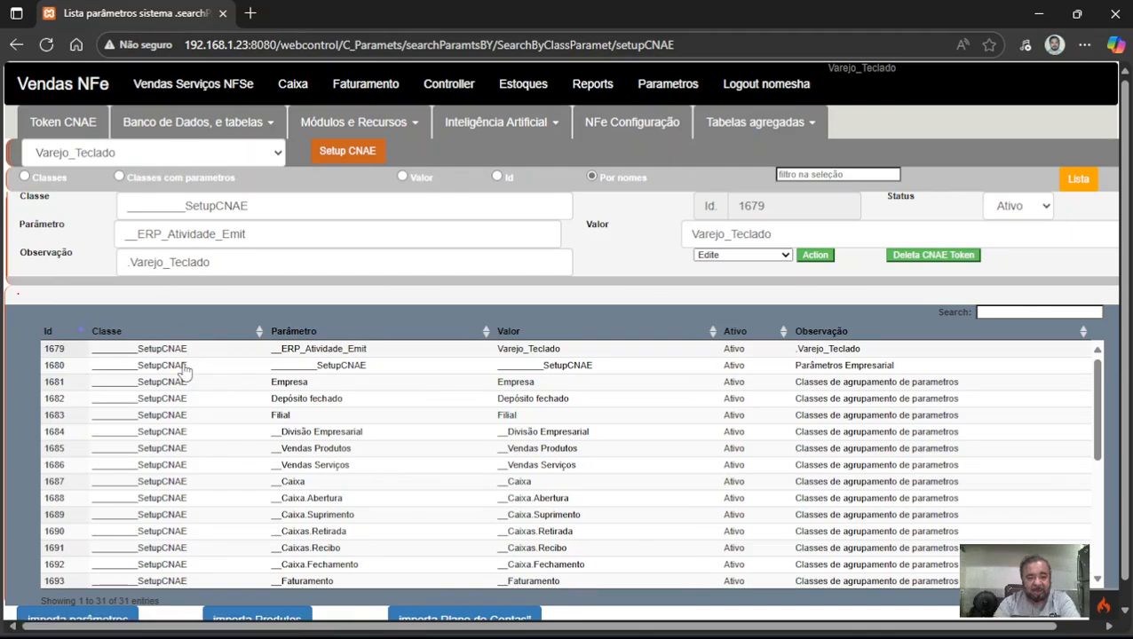
# Log out and log back in with the saved username and password
pyautogui.click(741, 102)
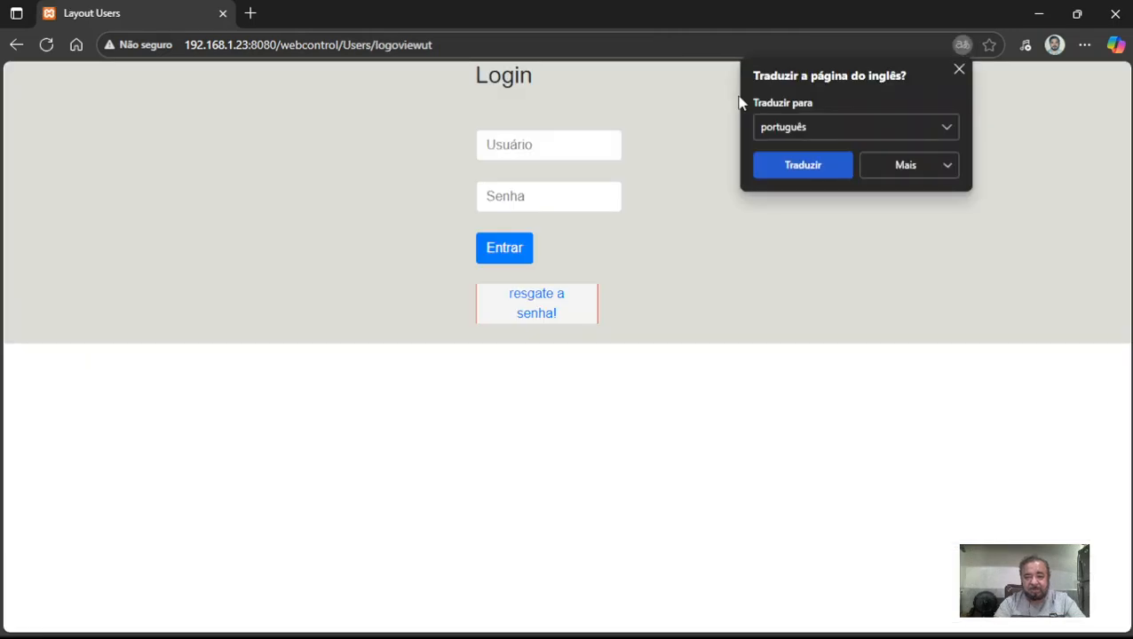
pyautogui.click(582, 144)
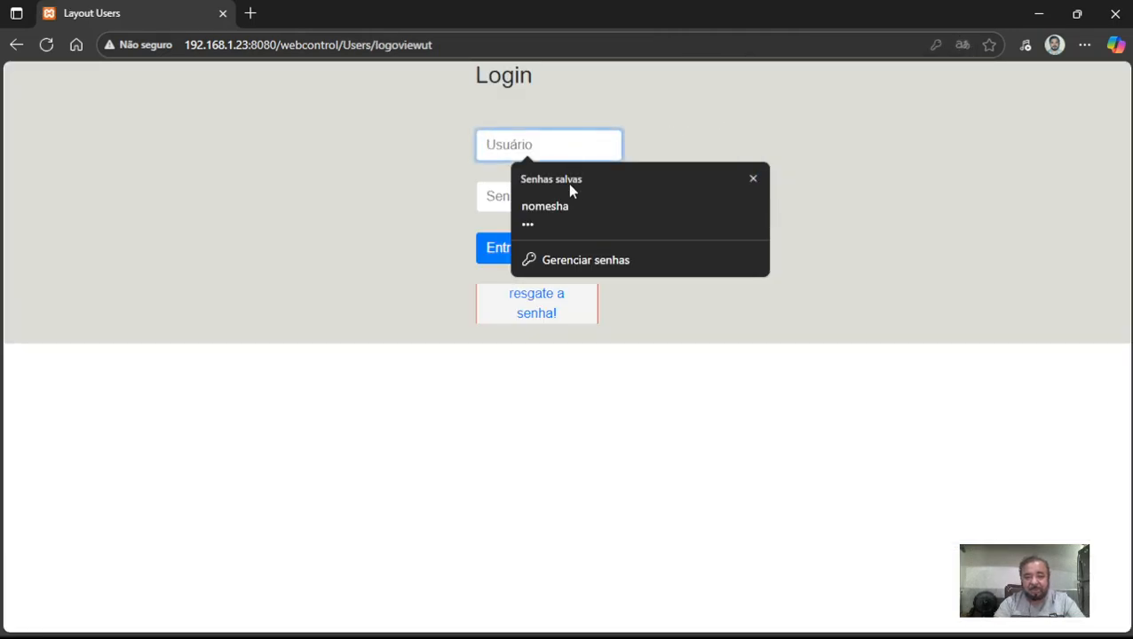
pyautogui.click(567, 206)
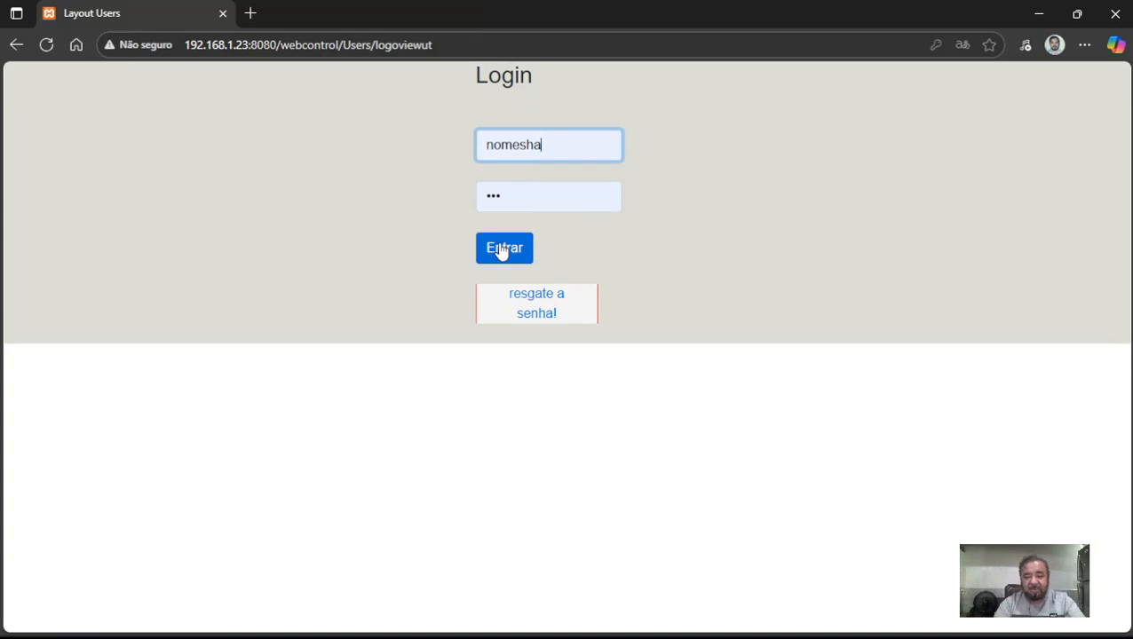
pyautogui.click(502, 250)
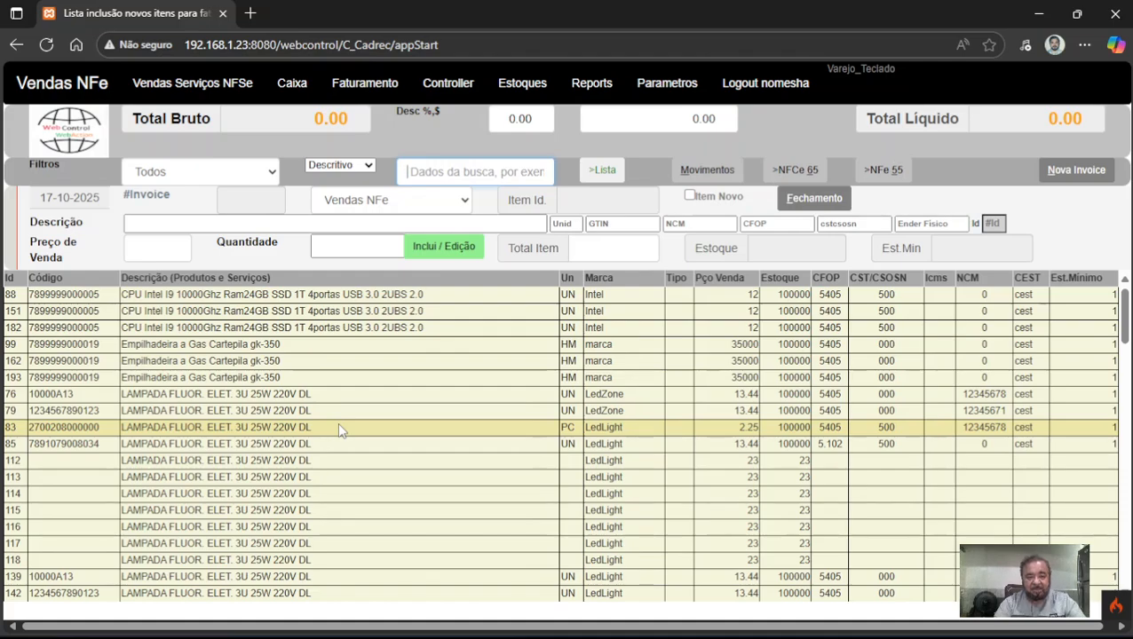
# View the service order form, and reopen the Token CNAE setup with Varejo_Teclado chosen as the activity
pyautogui.click(193, 92)
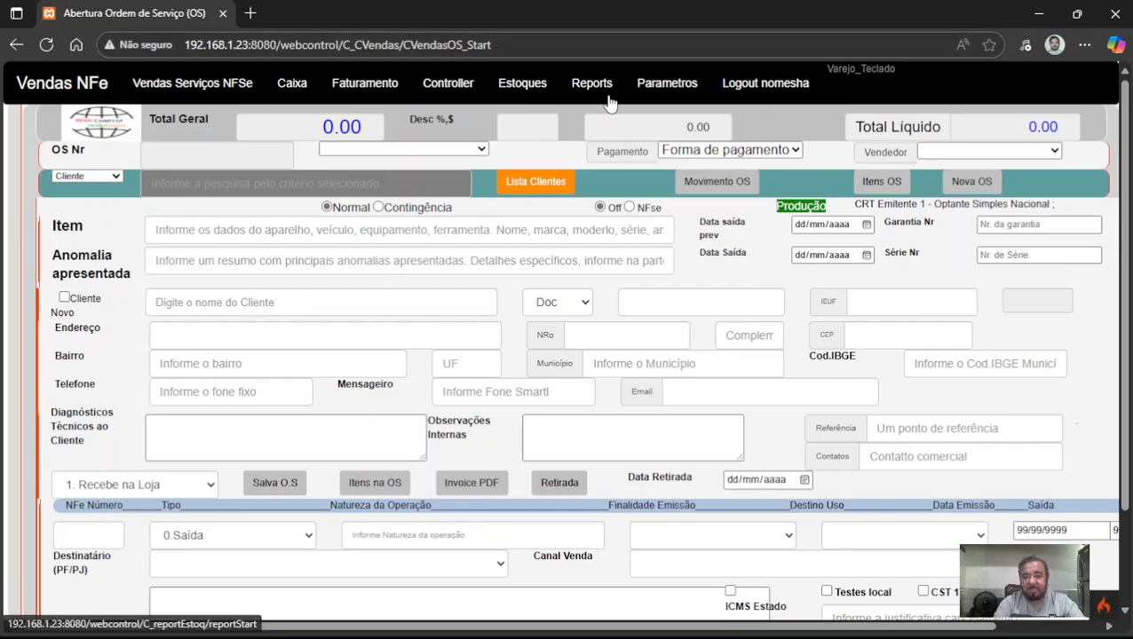
pyautogui.click(653, 89)
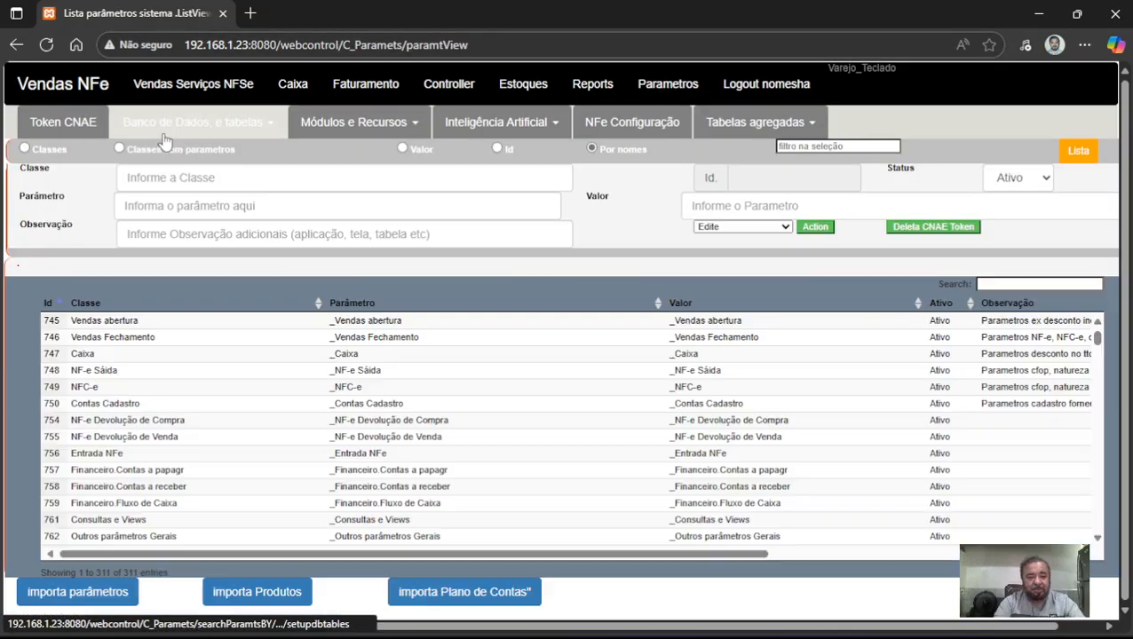
pyautogui.click(88, 130)
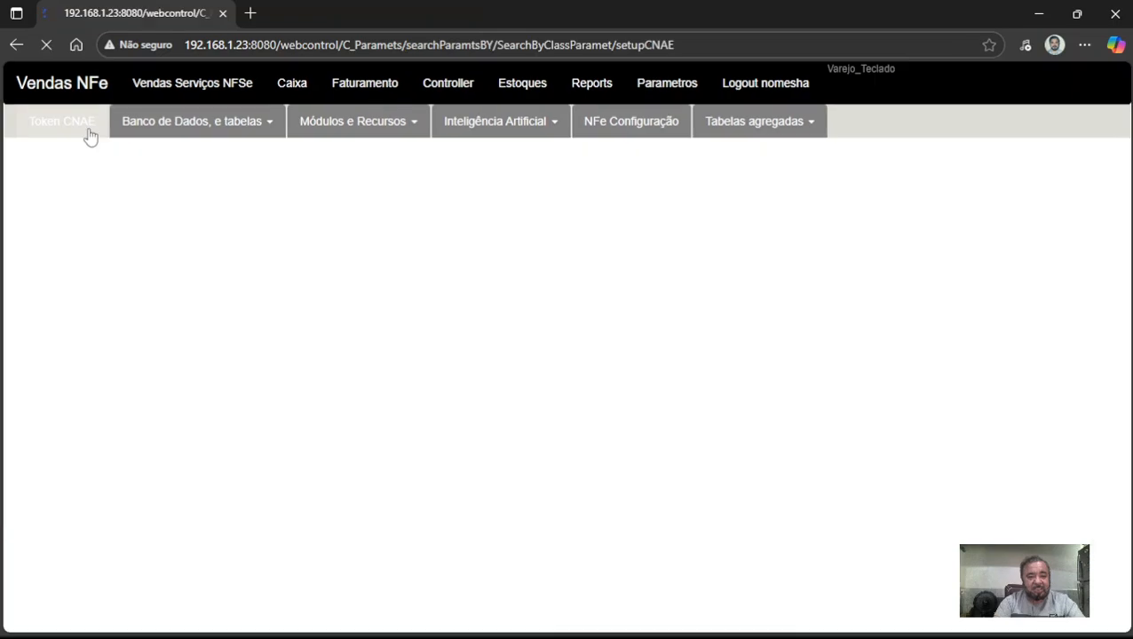
pyautogui.click(270, 161)
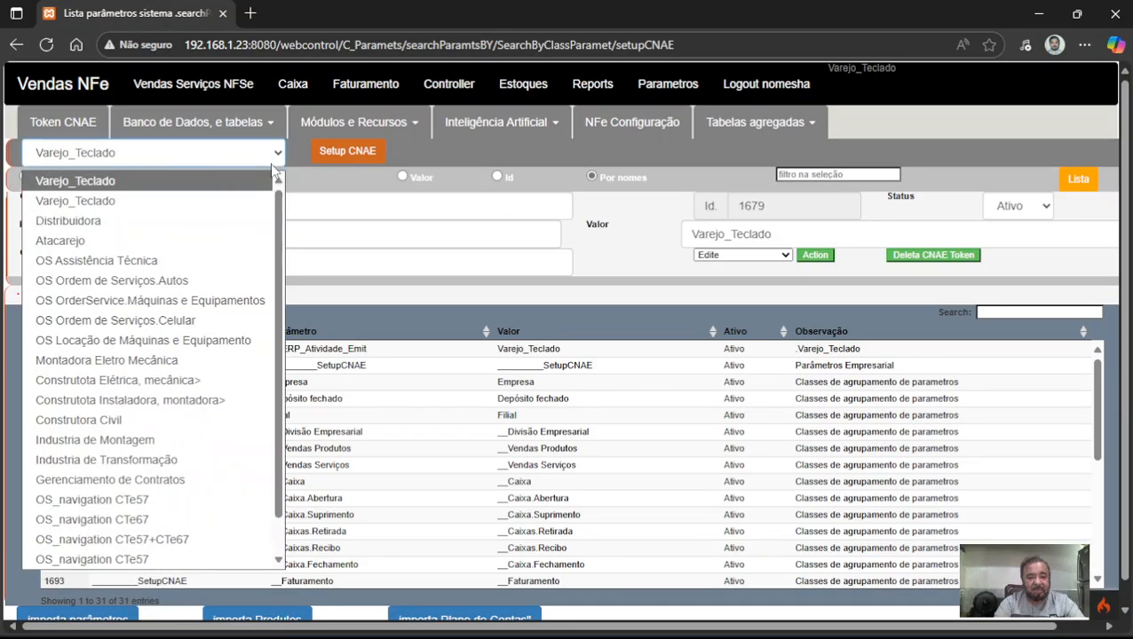
pyautogui.click(99, 199)
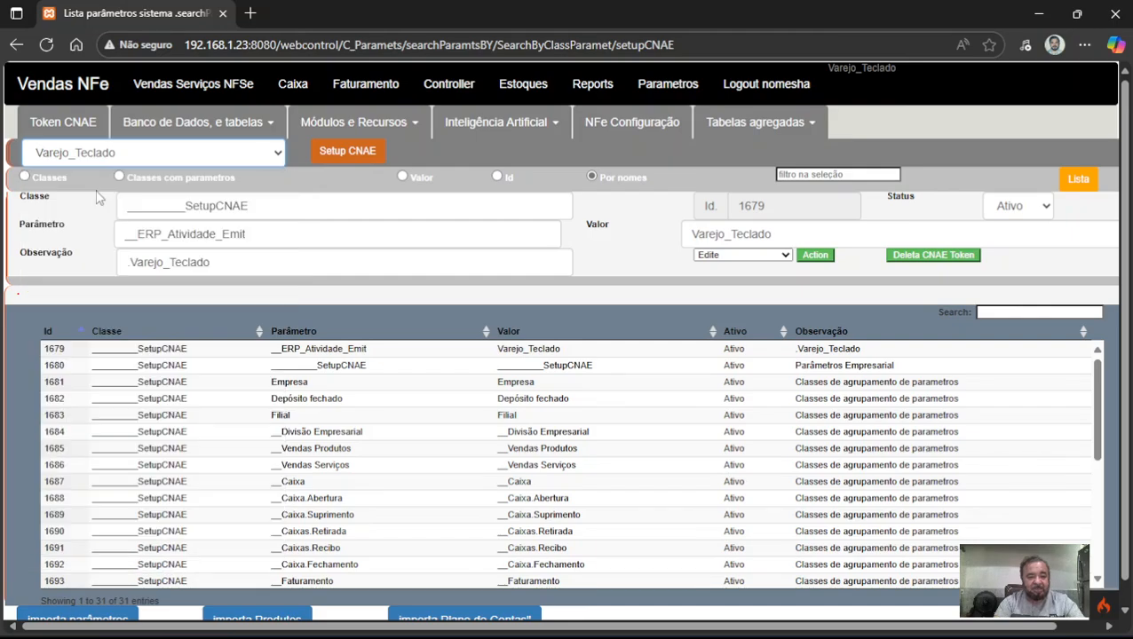
# Search the NFe sales products for "motor", add 4 units of product 110, MOTOR ROLLER BLIND UDM35E-9NM/33RPM 110V 60HZ, and start a new invoice
pyautogui.click(49, 92)
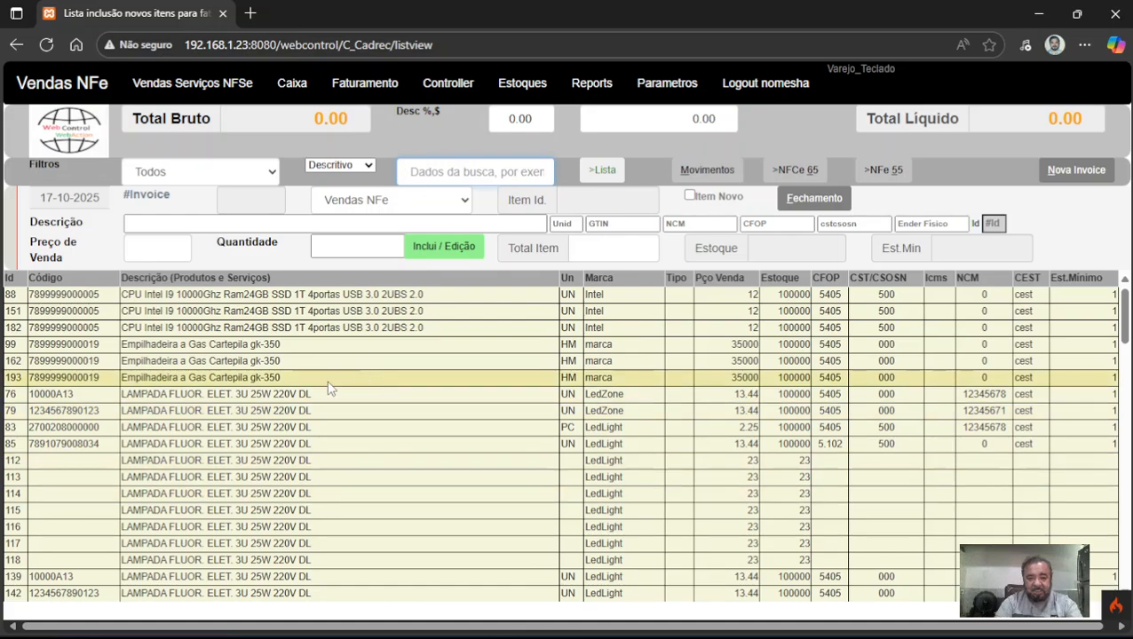
pyautogui.write('motor')
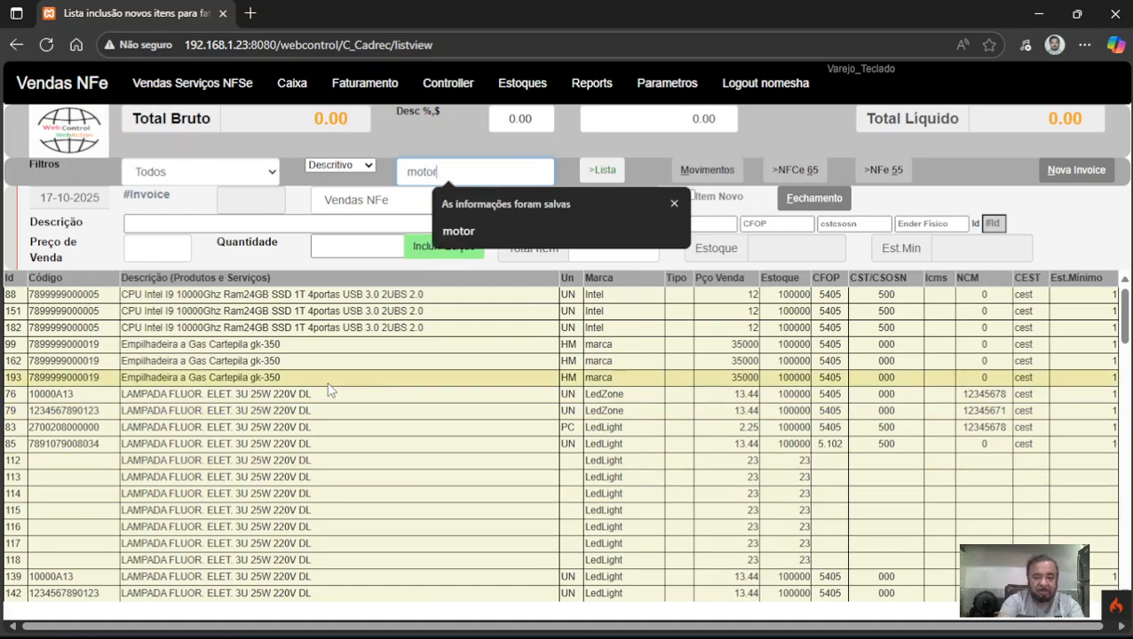
pyautogui.press('Return')
pyautogui.click(346, 312)
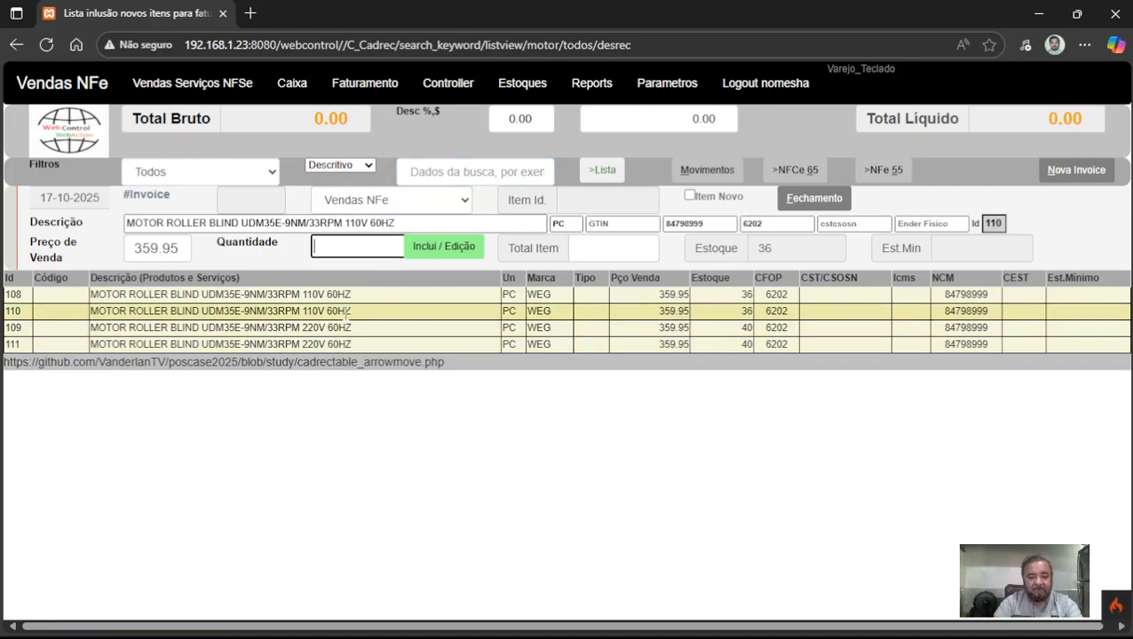
pyautogui.write('4')
pyautogui.press('Return')
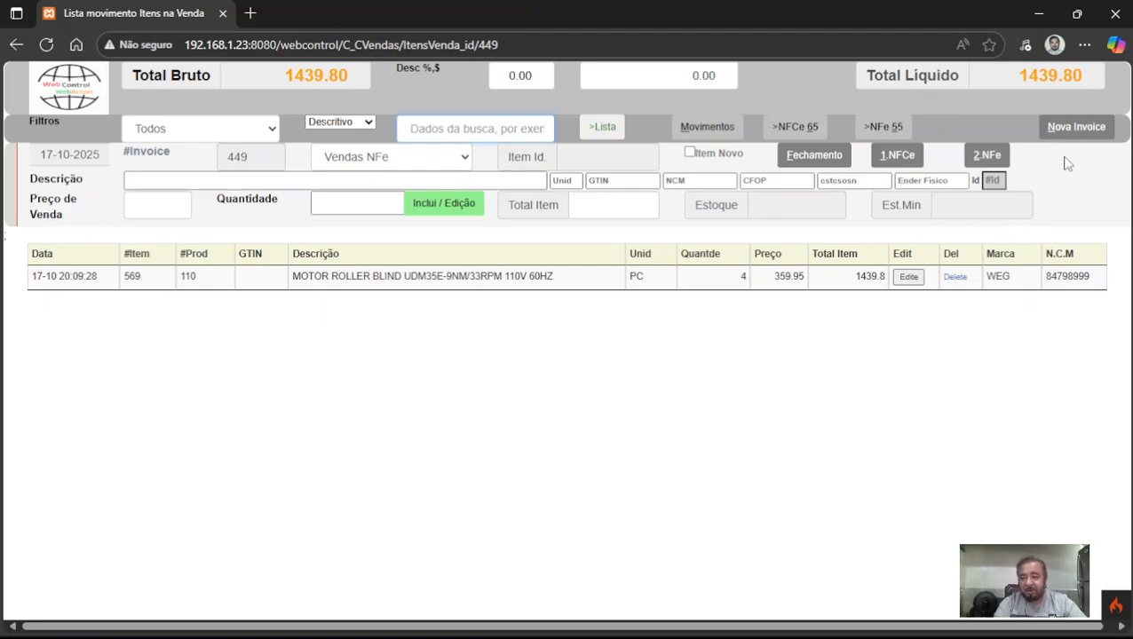
pyautogui.click(1077, 132)
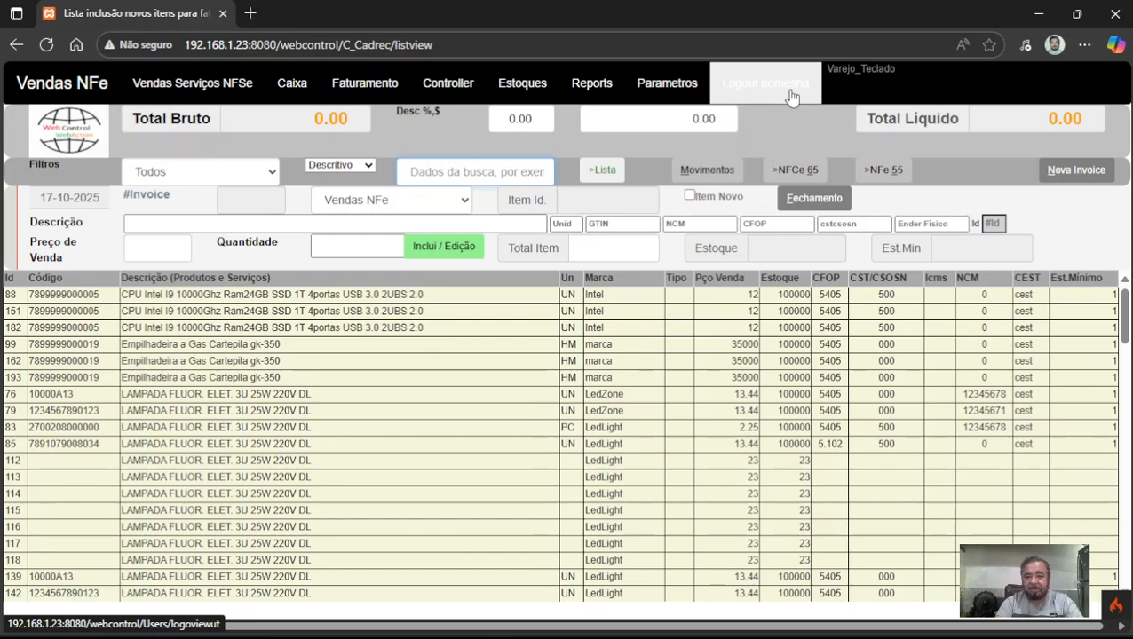
# Log out of the system from the parameters page and switch to OBS
pyautogui.click(636, 89)
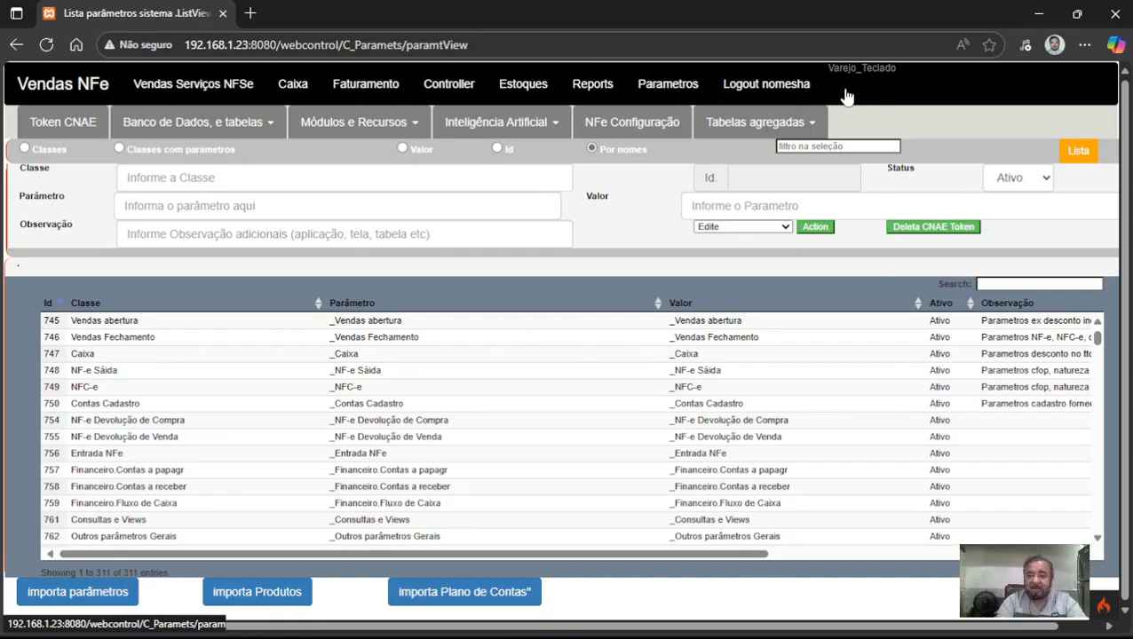
pyautogui.click(765, 88)
pyautogui.moveTo(635, 626)
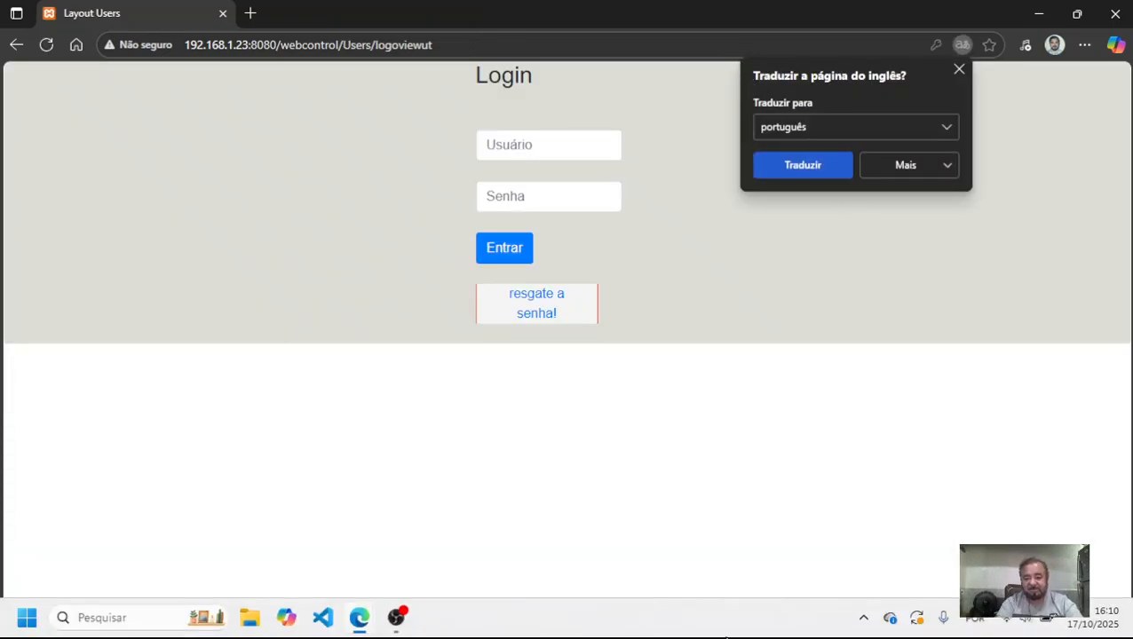
pyautogui.click(401, 621)
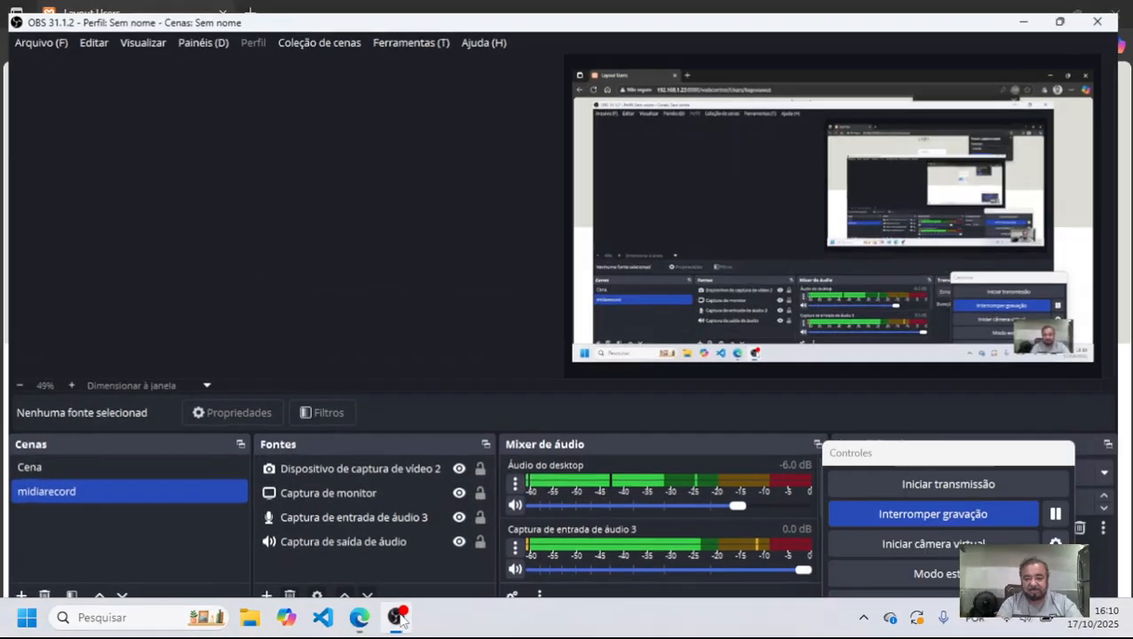